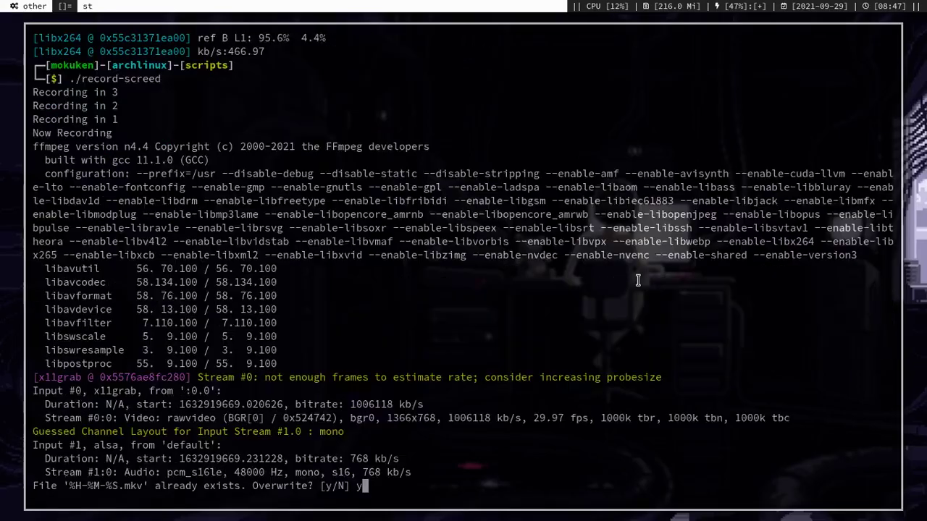
{"action": "type", "text": "y"}
Step: Confirm the ffmpeg overwrite, switch to the empty terminal workspace, and open a new terminal
{"action": "key", "text": "Return"}
{"action": "key", "text": "super+1"}
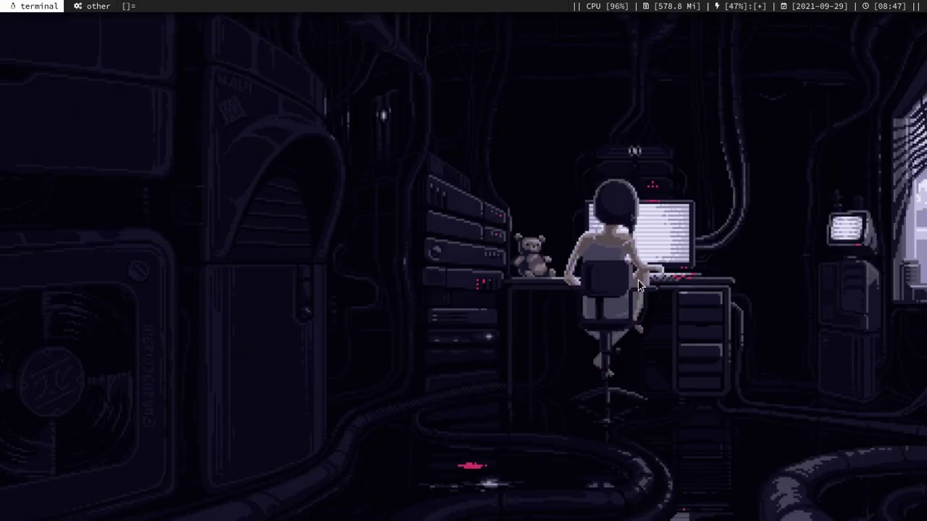
{"action": "key", "text": "super+Return"}
{"action": "type", "text": "ip link"}
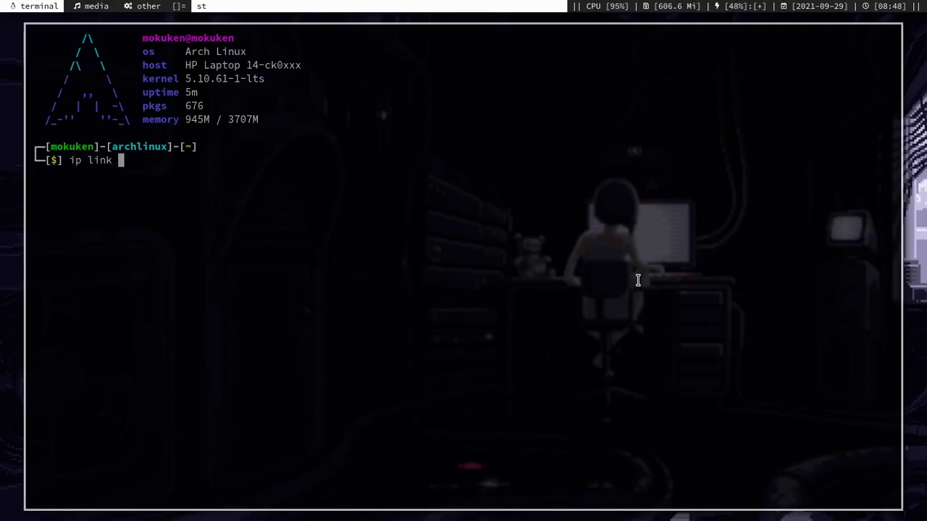
Step: List the network interfaces with ip link, then clear the screen
{"action": "key", "text": "Return"}
{"action": "type", "text": "sudo dhcpcd enp0s21f0u3"}
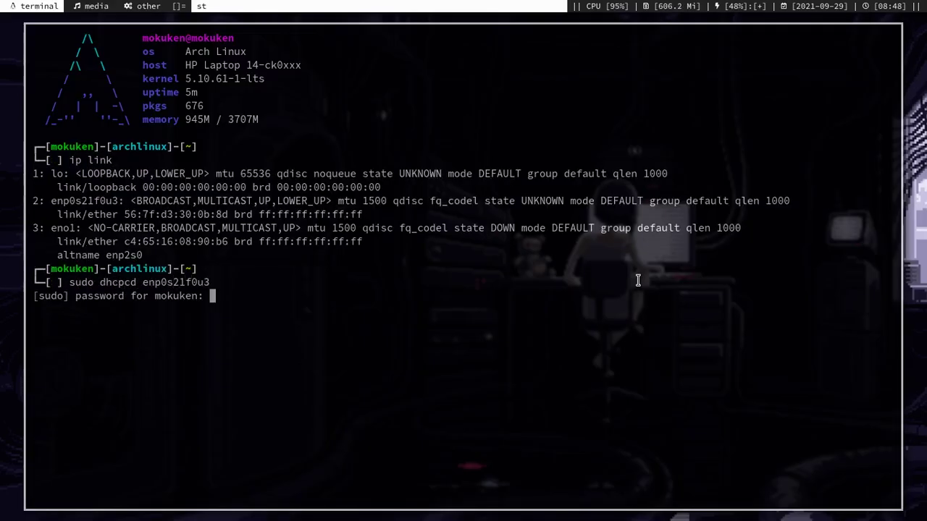
{"action": "key", "text": "ctrl+l"}
{"action": "type", "text": "ls"}
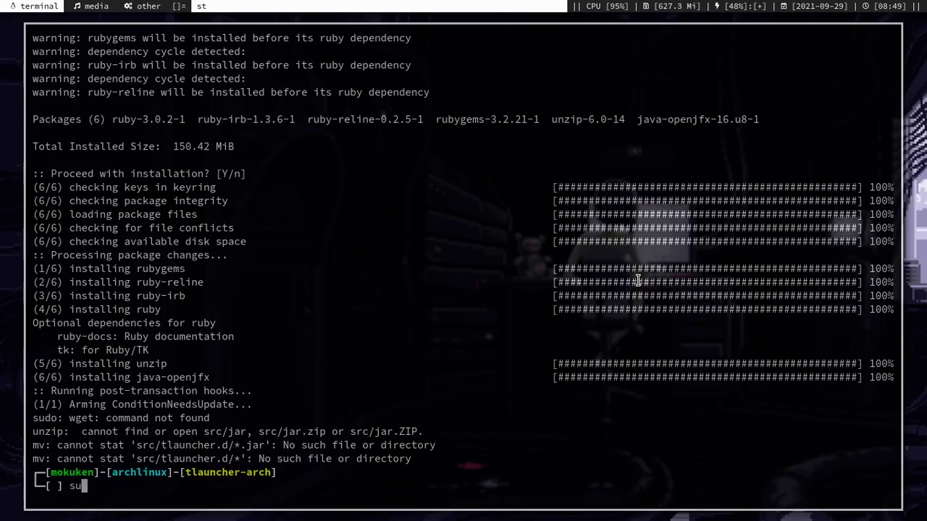
{"action": "type", "text": "get"}
Step: Install the wget package with pacman, confirming the installation
{"action": "key", "text": "Return"}
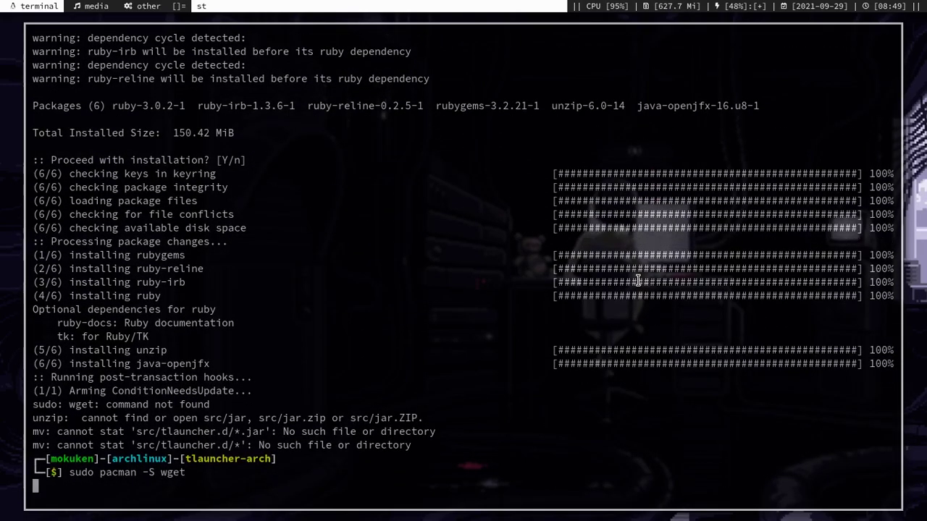
{"action": "type", "text": "y"}
{"action": "key", "text": "Return"}
{"action": "key", "text": "Return"}
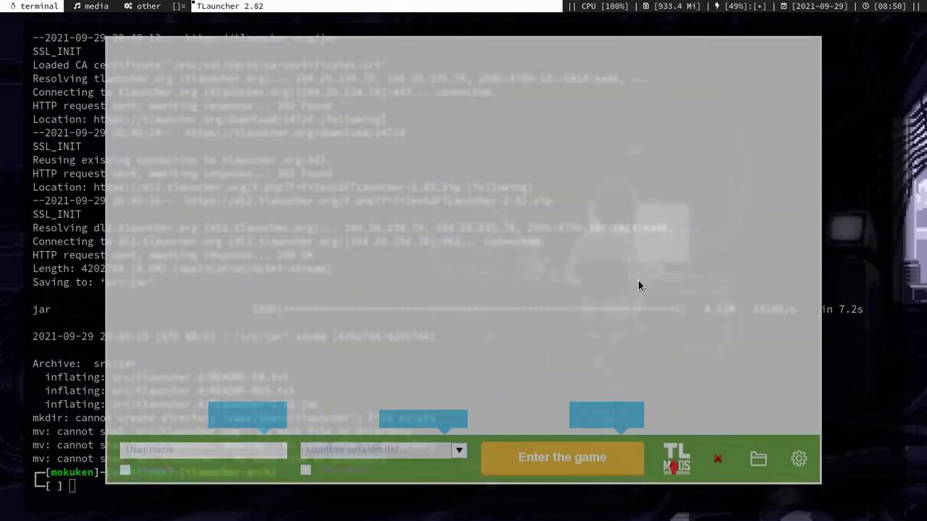
Step: Select OptiFine 1.17.1 from the version list and start its install and launch
{"action": "left_click", "coordinate": [460, 451]}
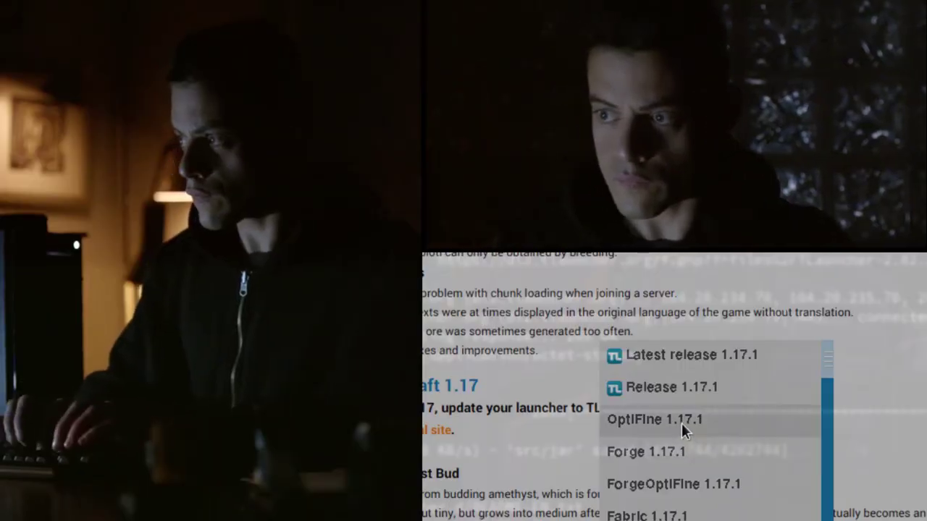
{"action": "left_click", "coordinate": [681, 423]}
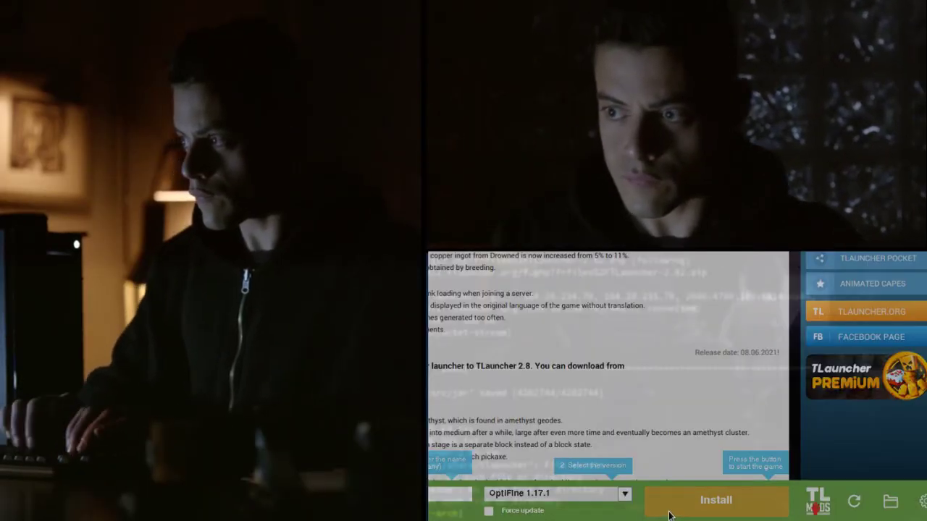
{"action": "left_click", "coordinate": [669, 515]}
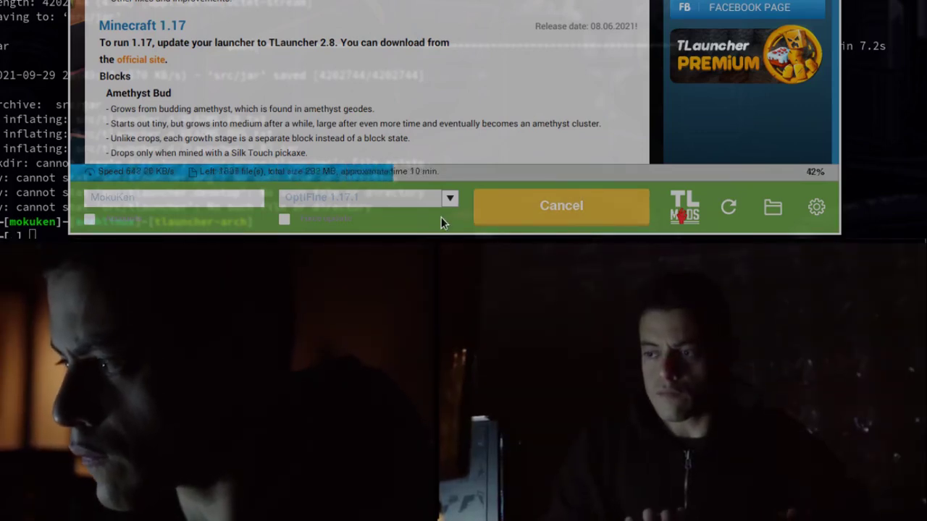
{"action": "scroll", "coordinate": [480, 99], "scroll_direction": "down", "scroll_amount": 5}
{"action": "scroll", "coordinate": [480, 100], "scroll_direction": "down", "scroll_amount": 15}
{"action": "scroll", "coordinate": [479, 99], "scroll_direction": "up", "scroll_amount": 20}
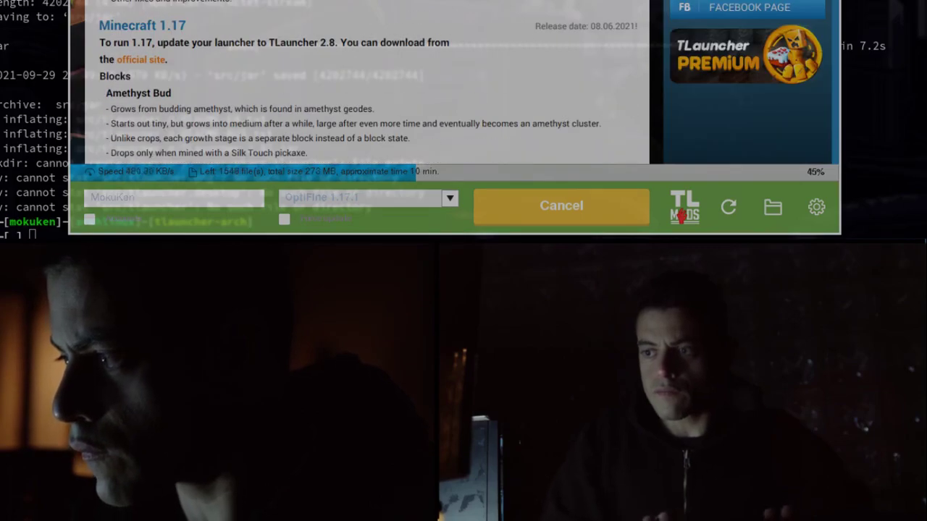